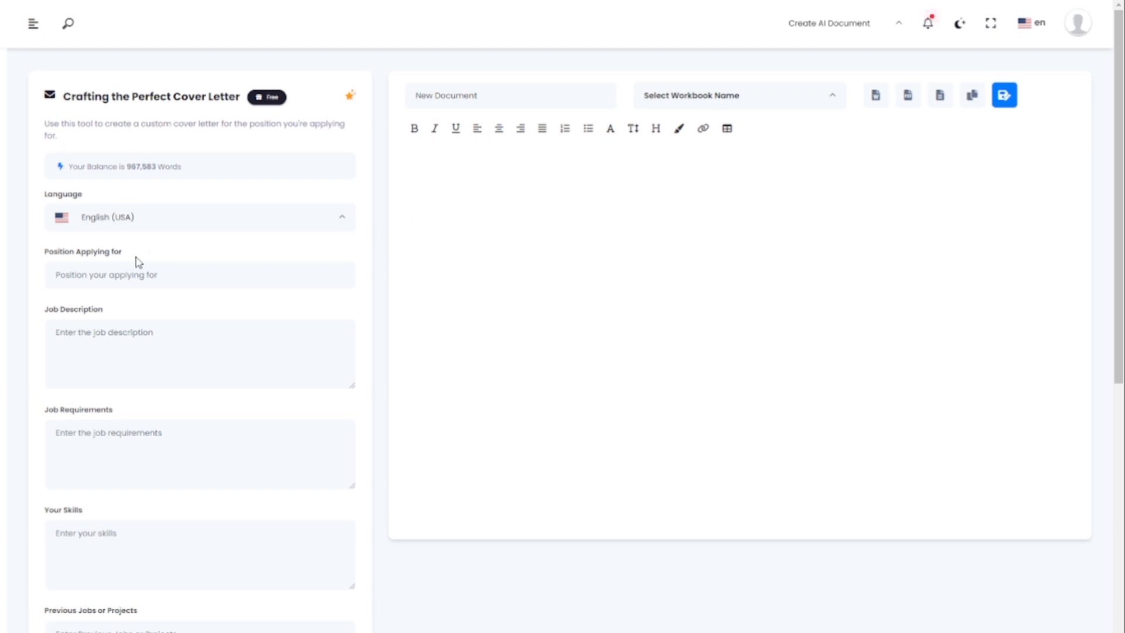
Enter "Software Engineer" as the position being applied for
click(180, 264)
scroll(180, 264, down, 1)
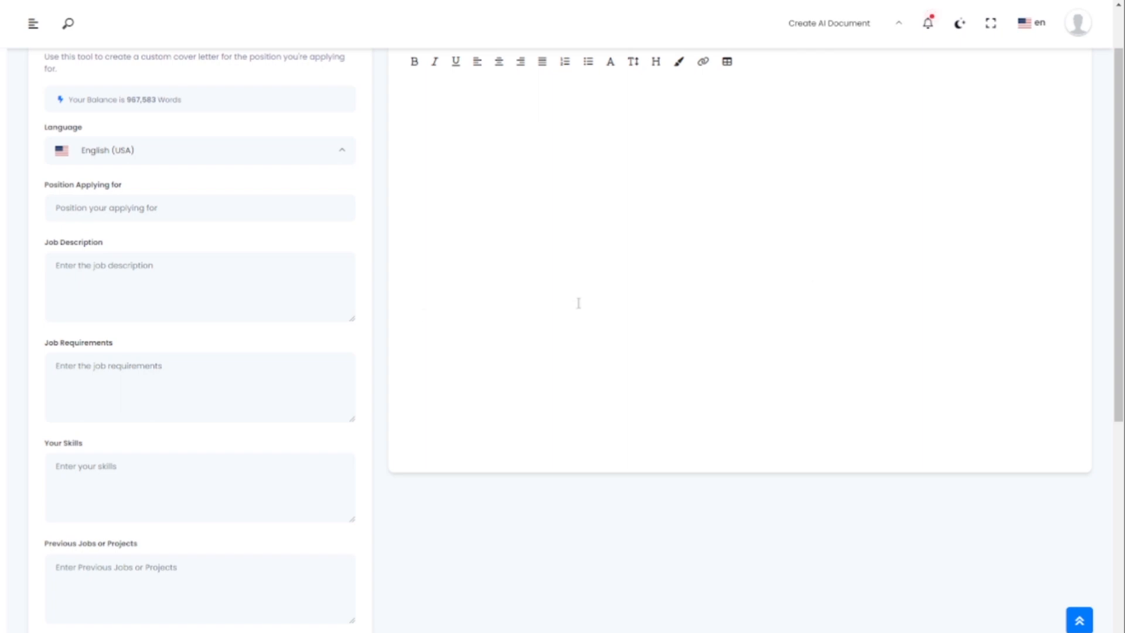
click(167, 202)
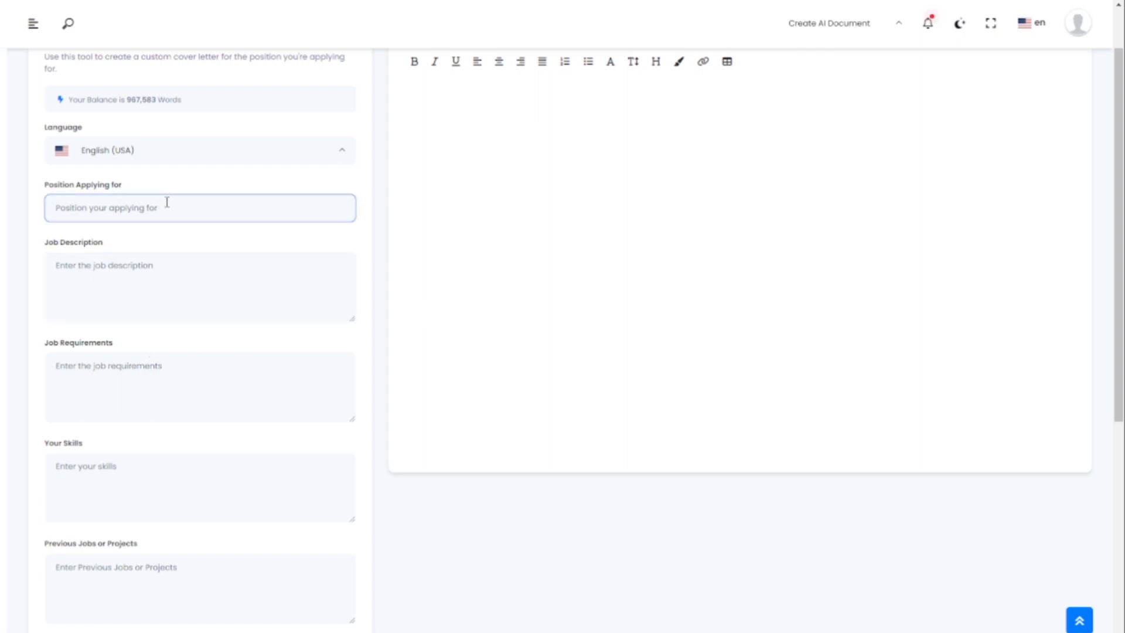
text(Software Engineer)
Fill in the job description: "Develop, test, and maintain software applications to meet business requirements. Collaborate with cross-functional teams and contribute to code reviews."
key(alt+Tab)
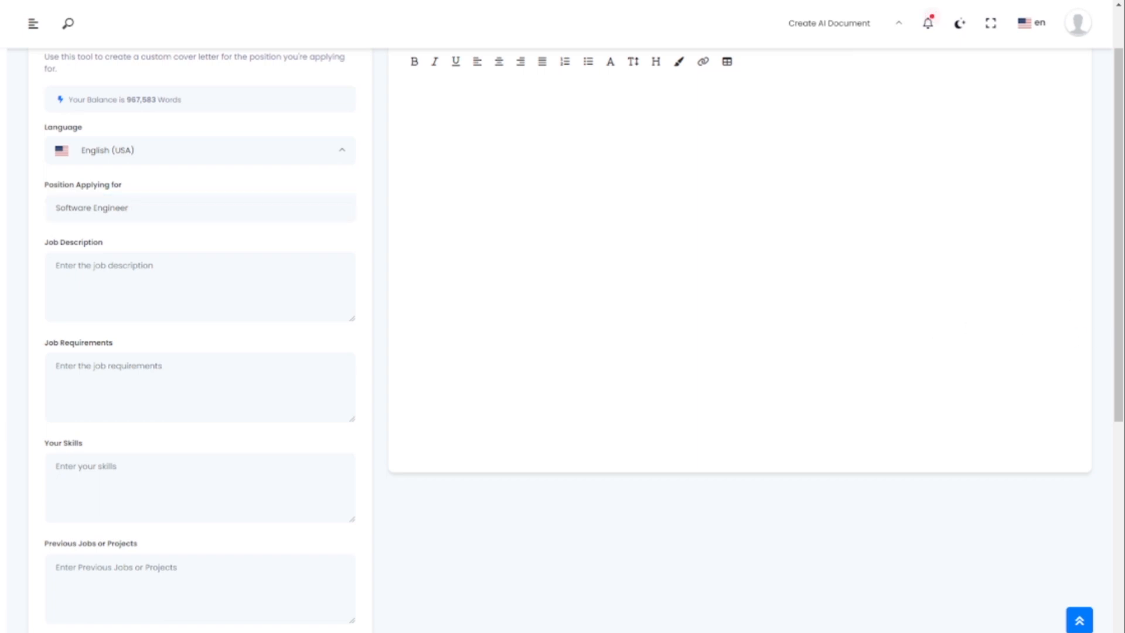
click(133, 270)
text(Develop, test, and maintain software applications to meet business requirements. Collaborate with cross-functional teams and contribute to code reviews.)
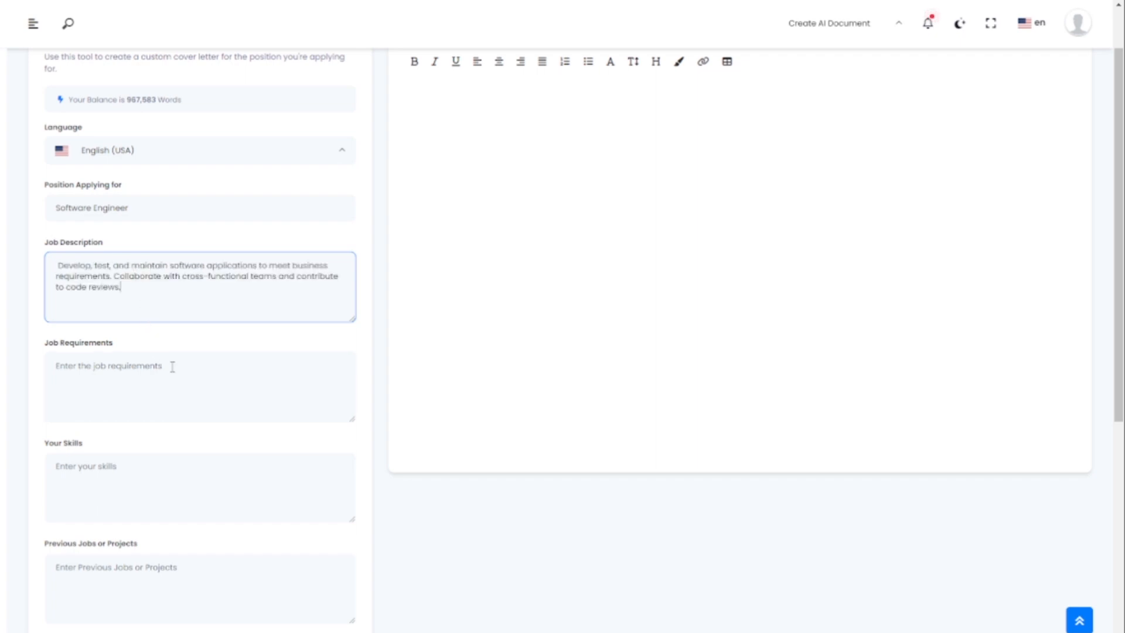
Fill in the job requirements: "Strong proficiency in Java, Python, or C++. Familiarity with Agile methodologies and version control systems like Git. Excellent problem-solving skills."
key(alt+Tab)
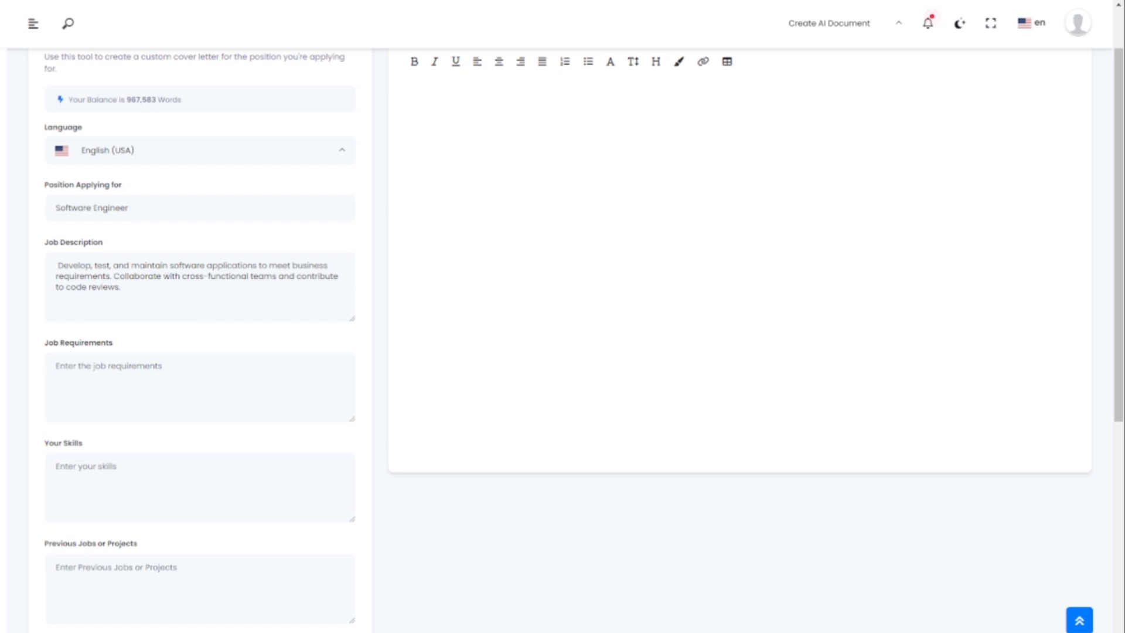
click(144, 369)
text(Strong proficiency in Java, Python, or C++. Familiarity with Agile methodologies and version control systems like Git. Excellent problem-solving skills.)
List the applicant's skills as "Java, Python, Agile, Git, Problem-solving, Teamwork"
scroll(188, 371, down, 2)
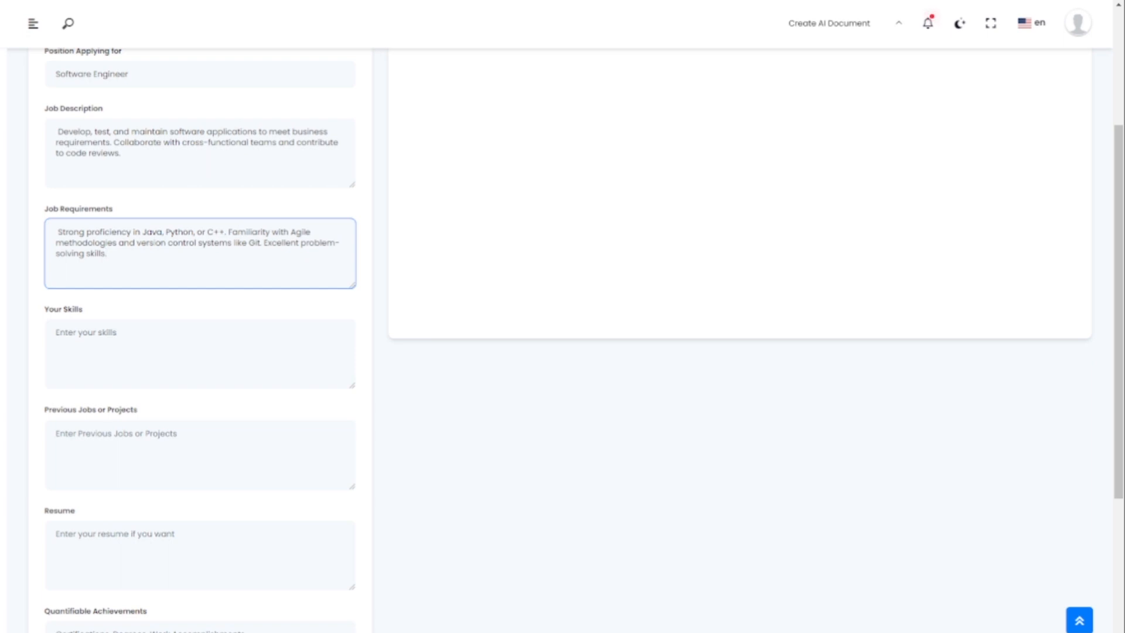
key(alt+Tab)
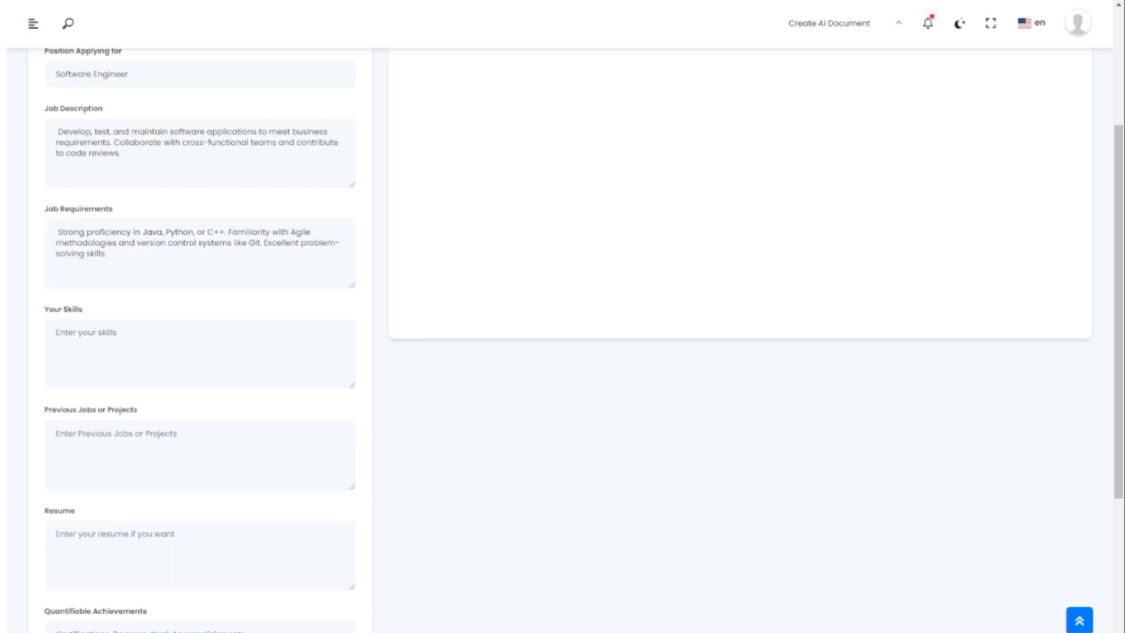
click(100, 325)
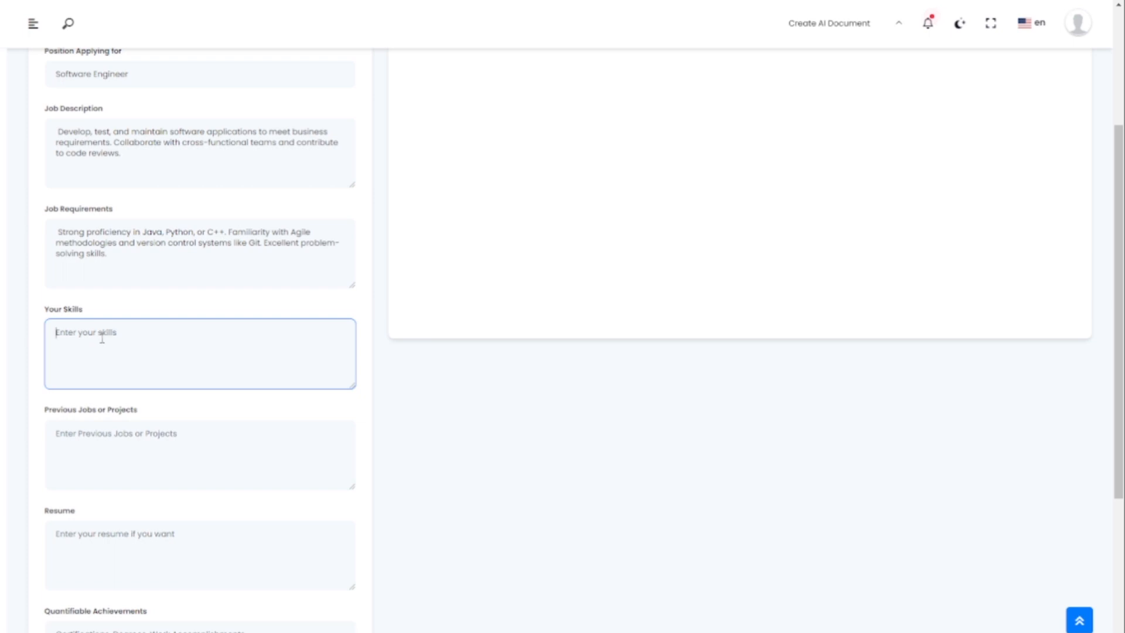
text(Java, Python, Agile, Git, Problem-solving, Teamwork)
Enter "Software Developer at XYZ Corp, Open-source contributor to Project Alpha" as the previous jobs or projects
scroll(314, 379, down, 1)
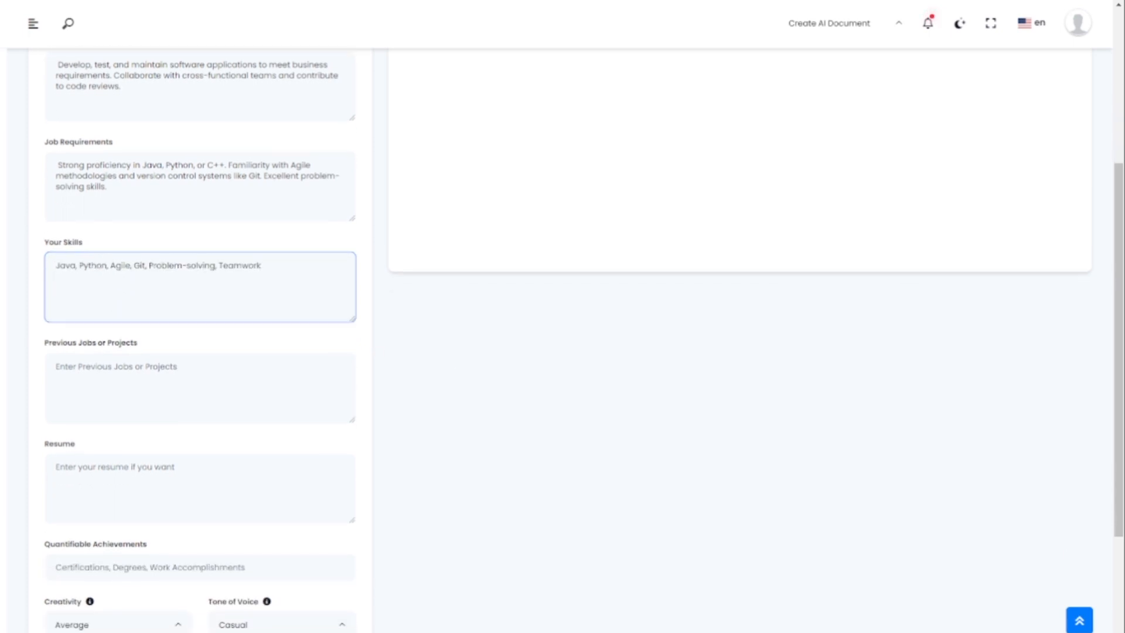
key(alt+Tab)
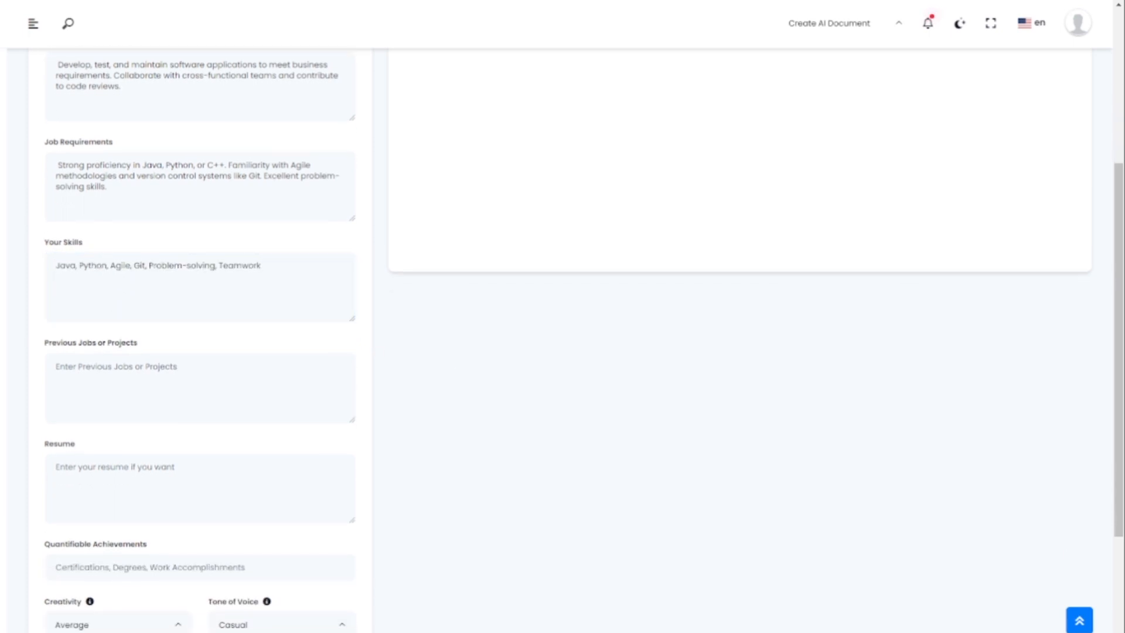
click(95, 390)
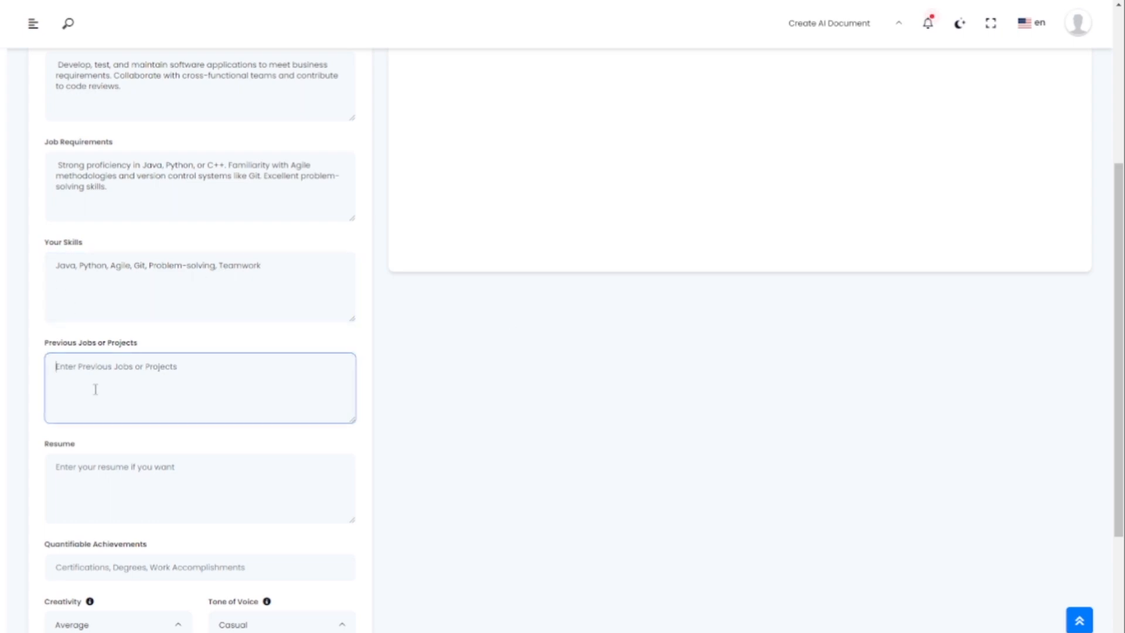
text(Software Developer at XYZ Corp, Open-source contributor to Project Alpha)
Enter "Reduced code review time by 20%, Bachelor's in Computer Science, Certified Scrum Master" as the resume text
scroll(93, 390, down, 3)
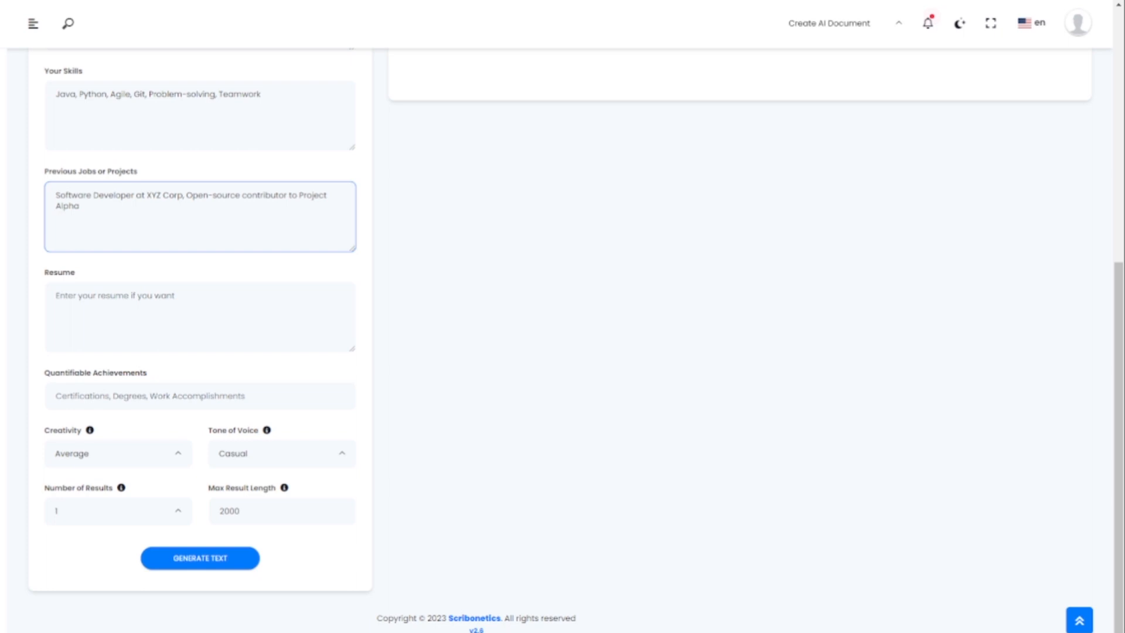
key(alt+Tab)
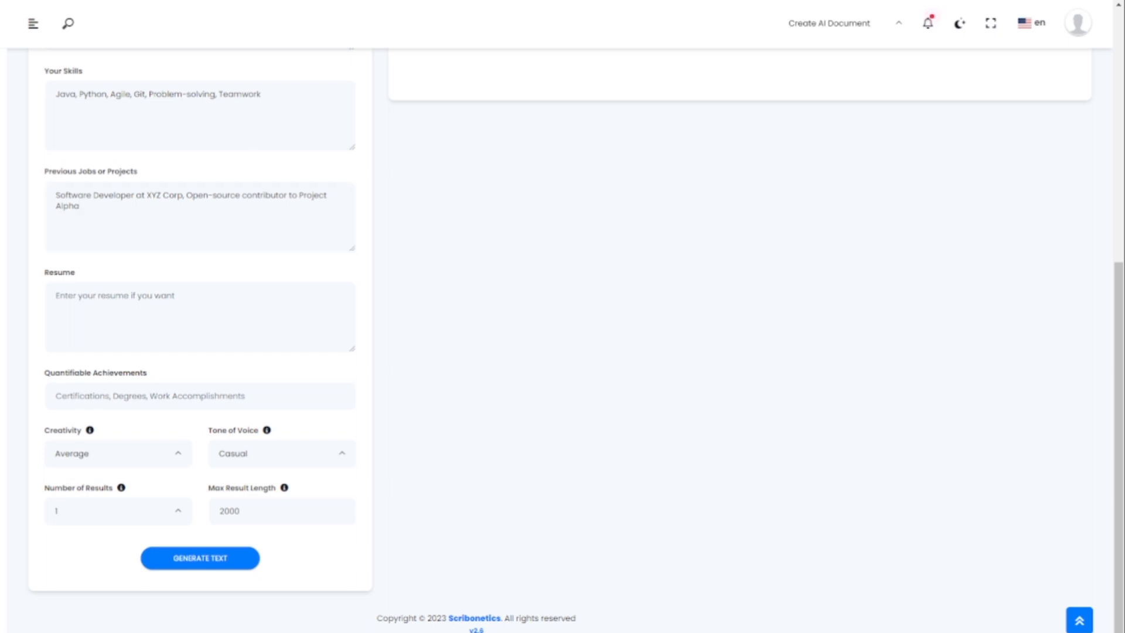
click(137, 325)
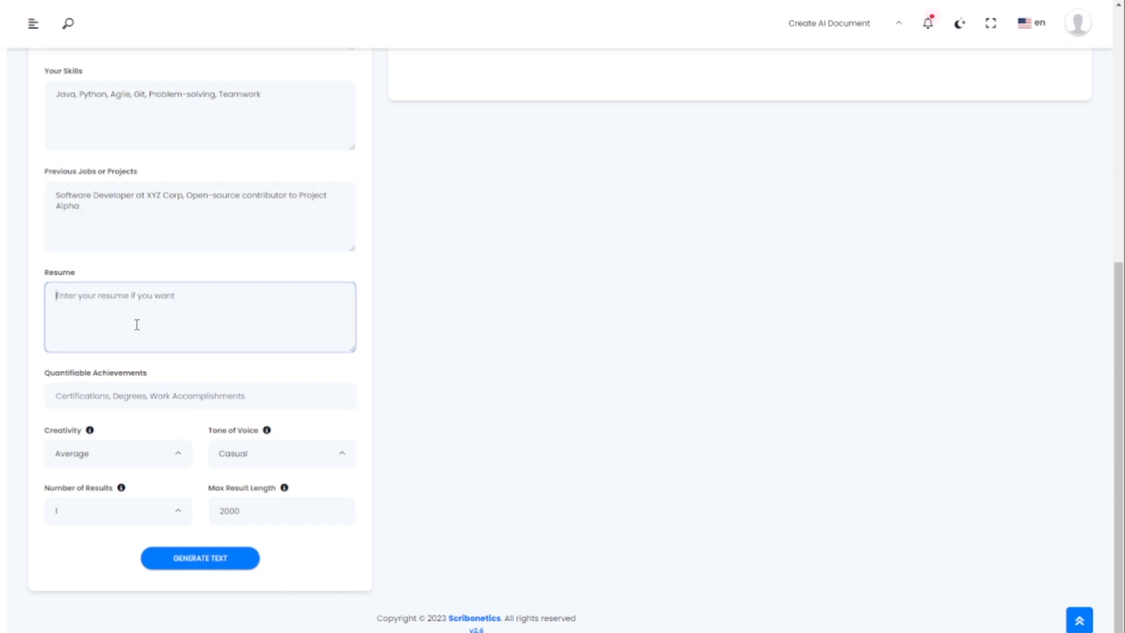
text(Reduced code review time by 20%, Bachelor's in Computer Science, Certified Scrum Master)
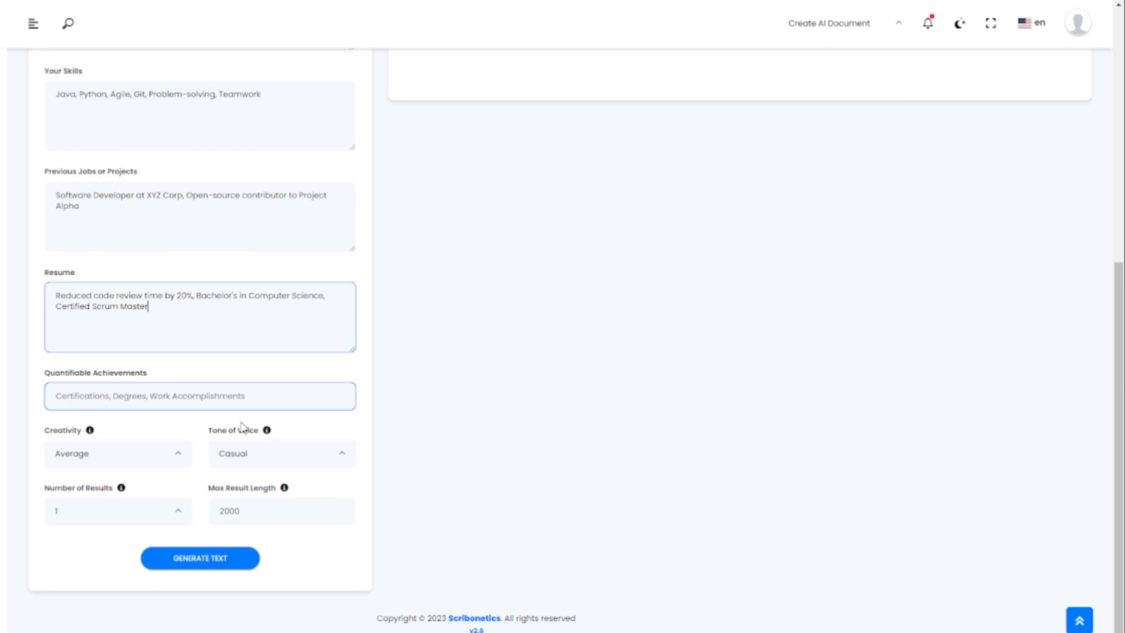
Set the maximum result length to 1000 and the tone of voice to Professional
click(225, 511)
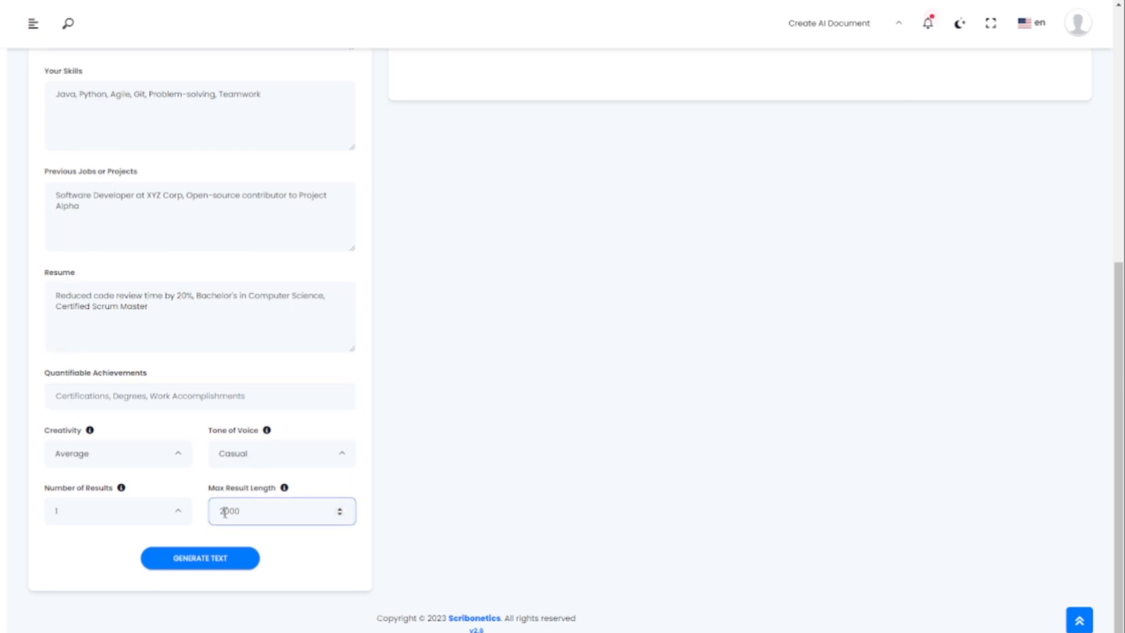
click(258, 455)
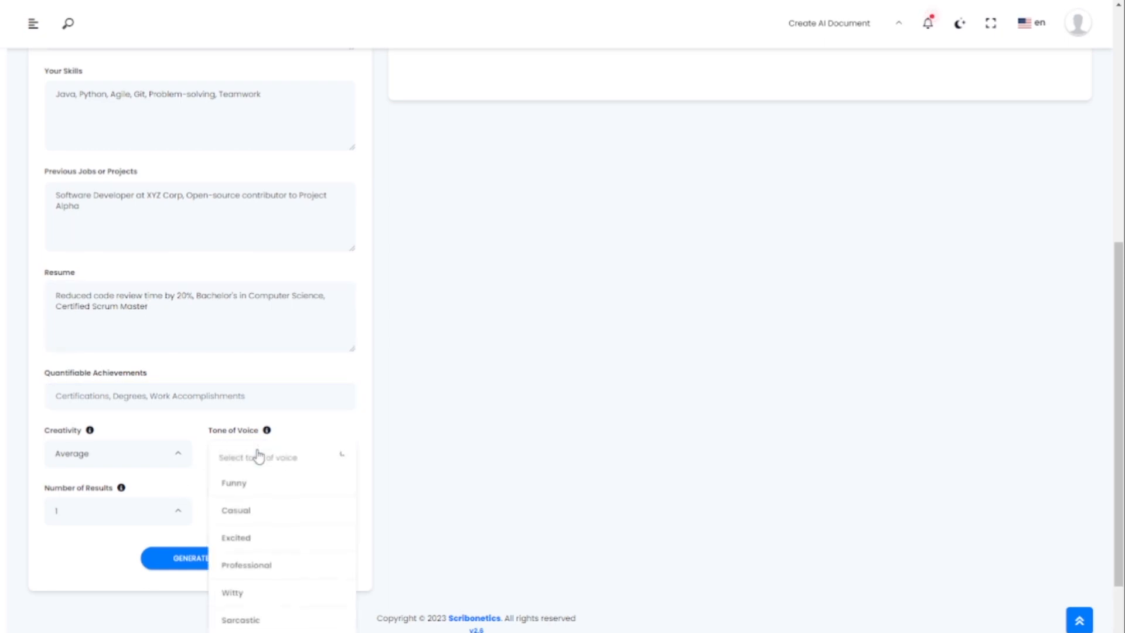
click(255, 566)
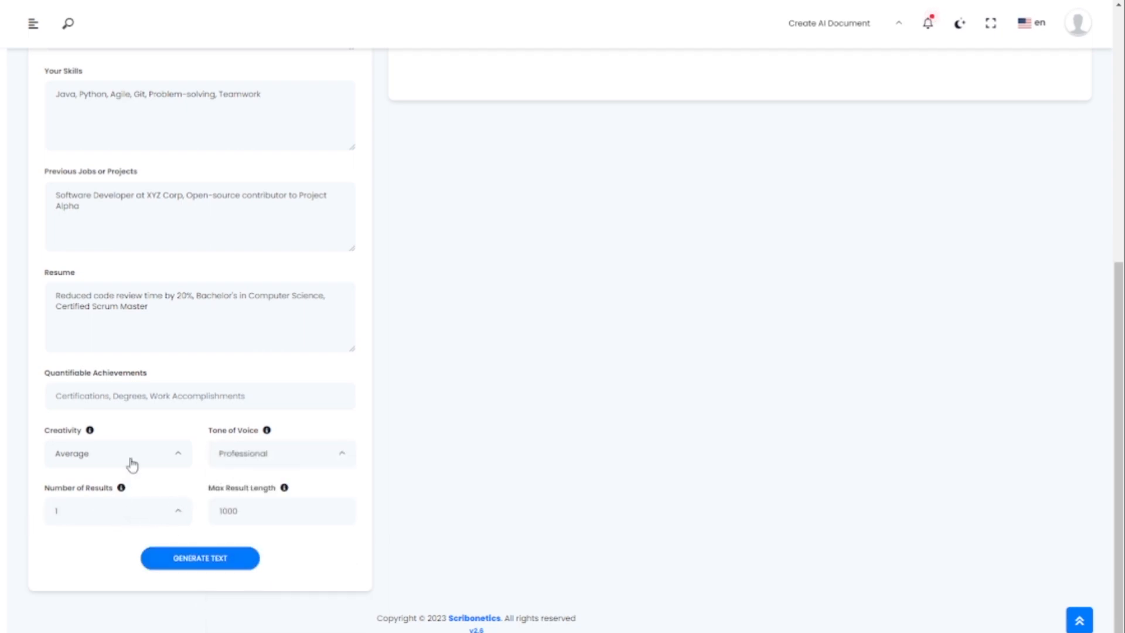
Move the text about code review time, degree and Scrum certification from Resume to Quantifiable Achievements, leaving Resume empty
click(158, 305)
key(Tab)
drag(217, 343, 41, 296)
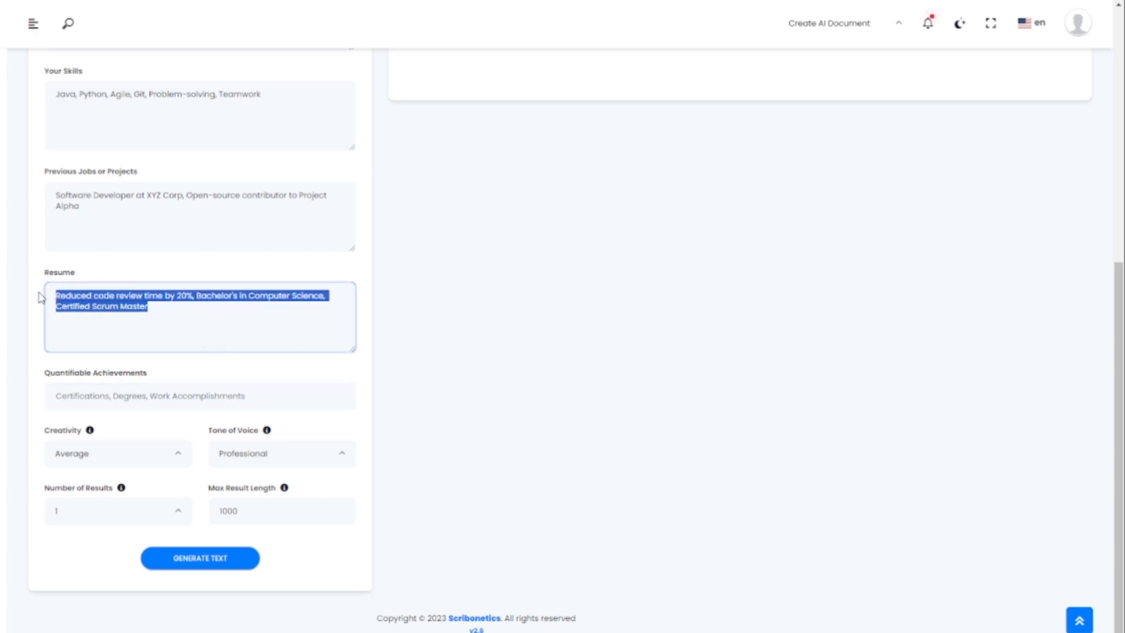
key(BackSpace)
click(229, 403)
key(ctrl+v)
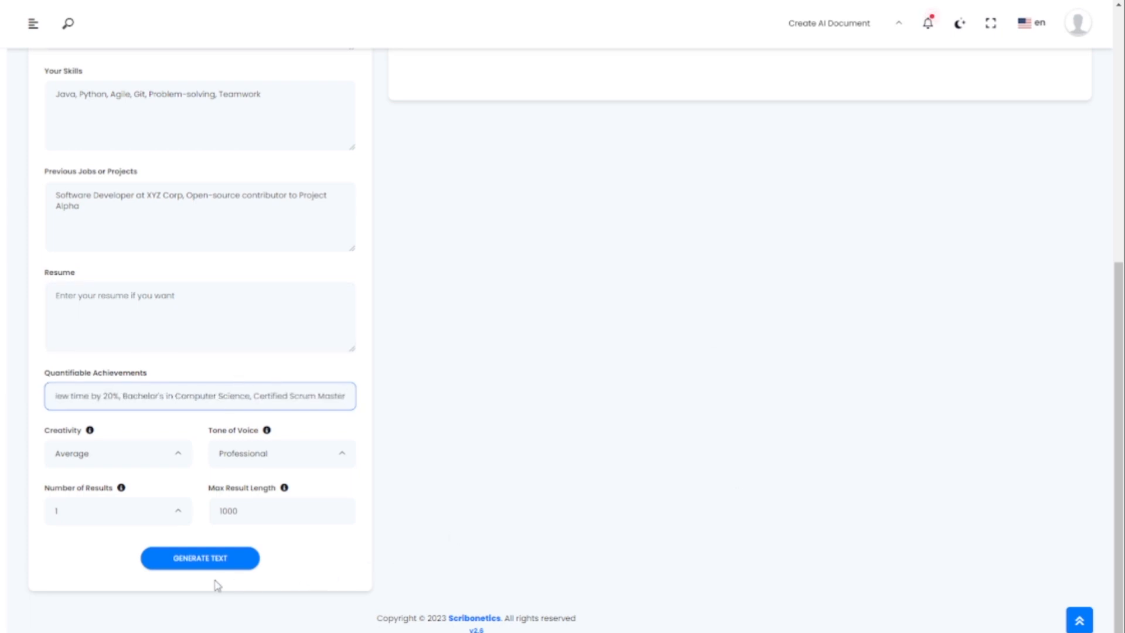
Generate the cover letter text from the completed form
click(197, 563)
scroll(556, 332, up, 7)
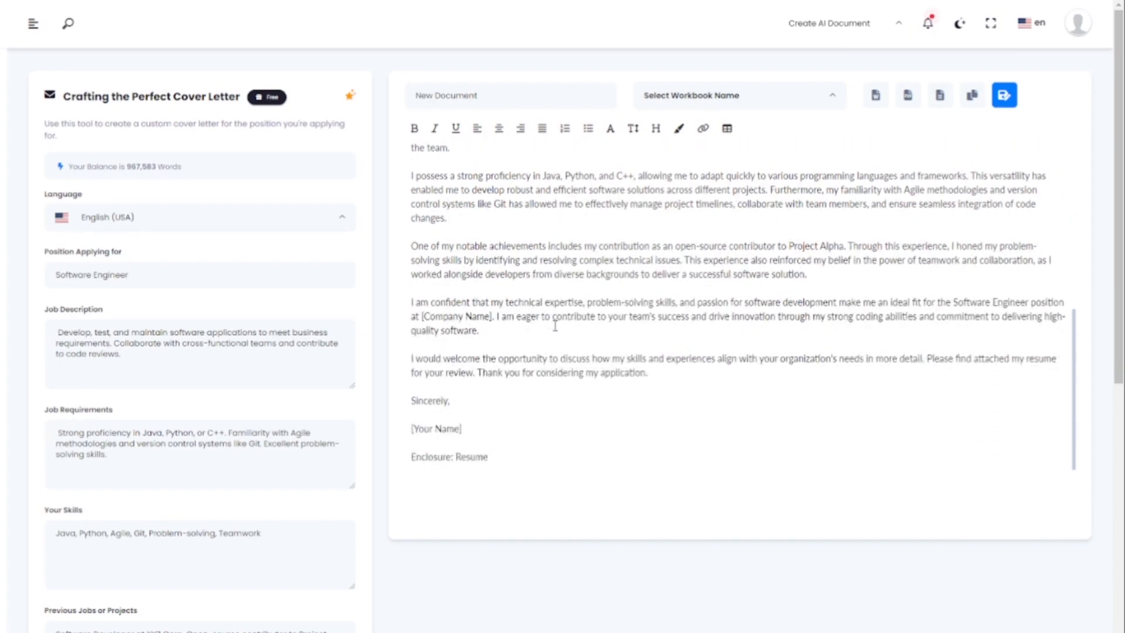
scroll(556, 326, up, 1)
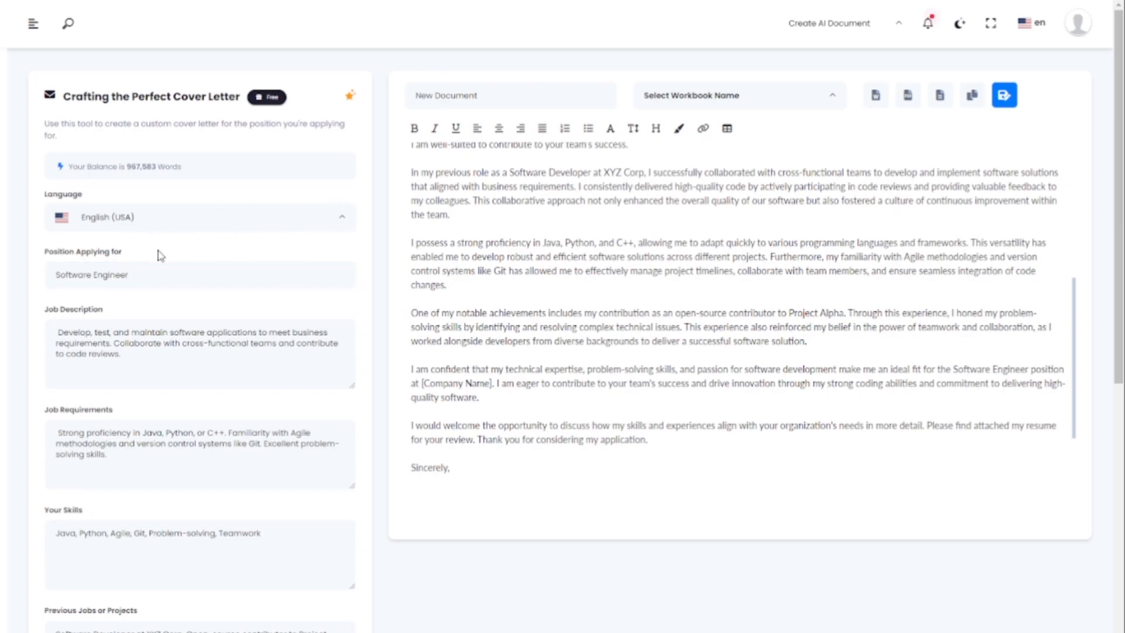
Review the form entries used for the letter, including the optional Resume field
scroll(182, 264, down, 4)
scroll(182, 293, down, 4)
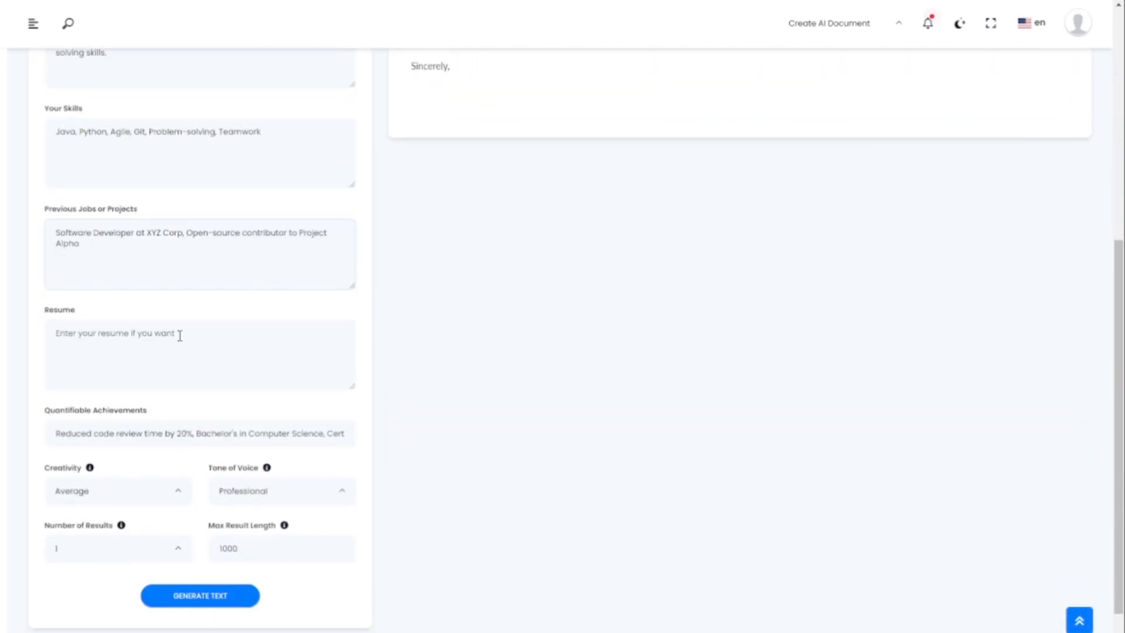
click(285, 303)
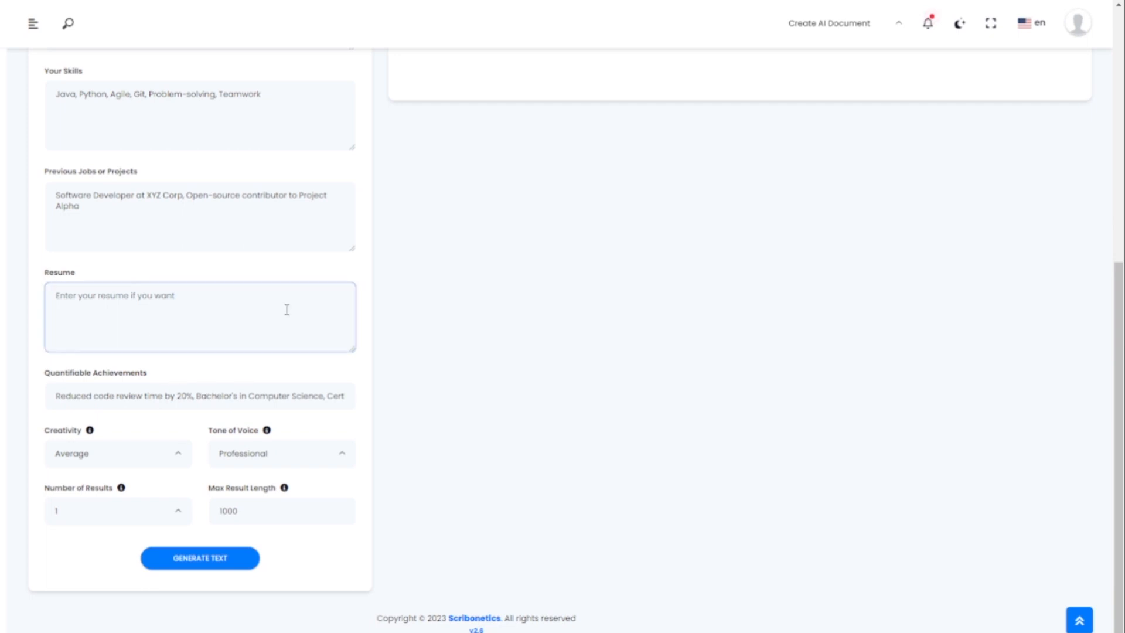
scroll(117, 498, up, 1)
scroll(122, 490, up, 8)
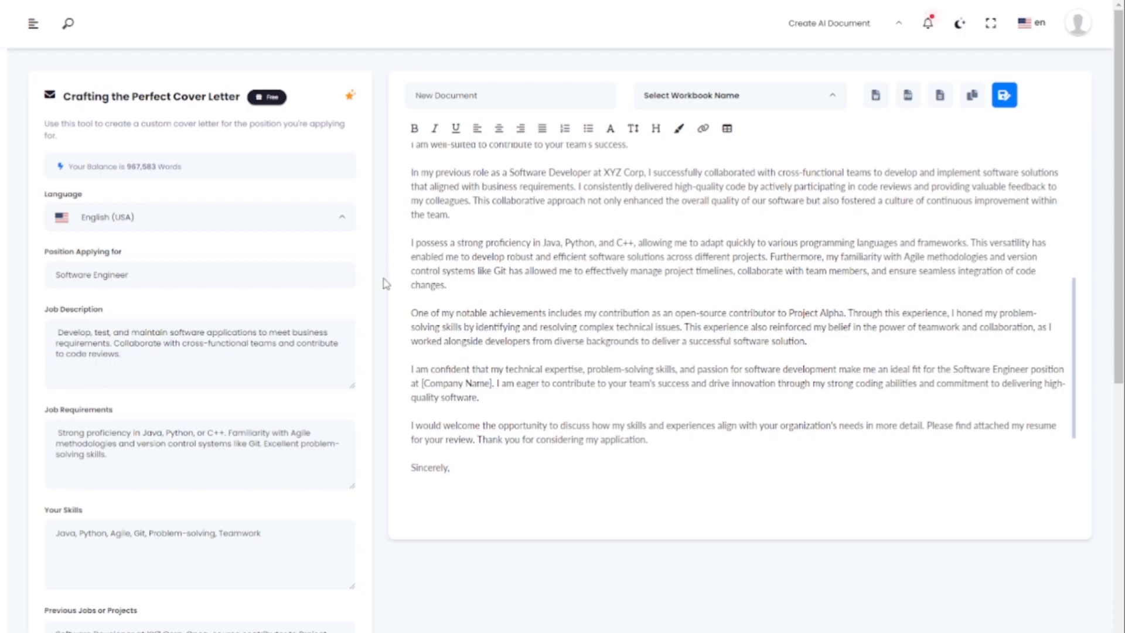
Read through the generated cover letter, from its contact placeholders and greeting to the body paragraphs and closing
scroll(551, 261, down, 6)
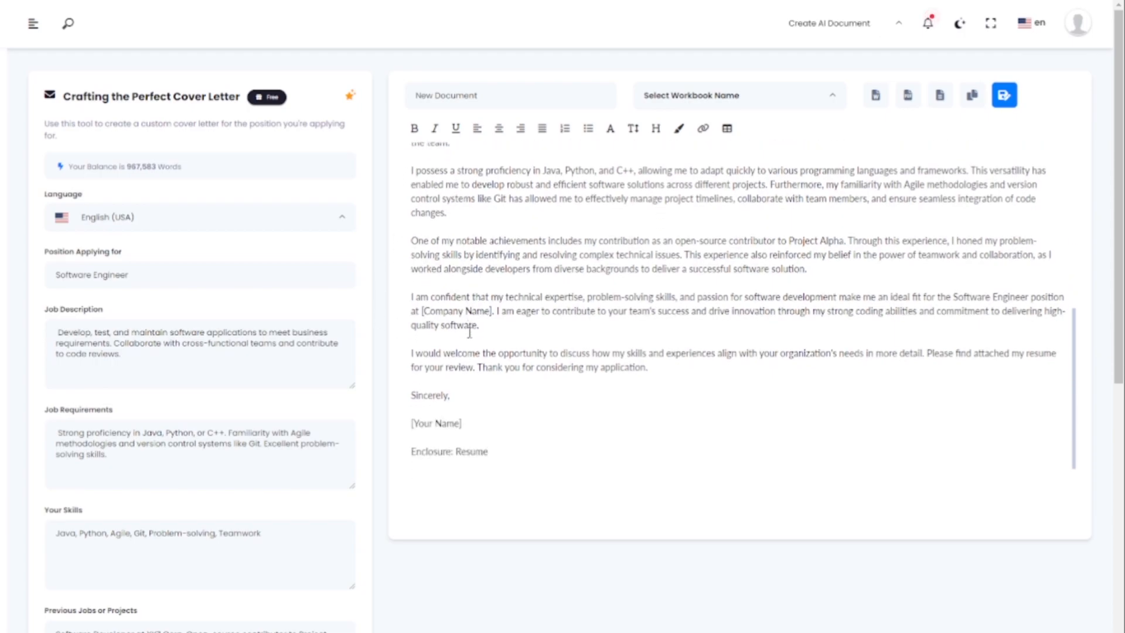
scroll(469, 332, up, 5)
scroll(485, 309, up, 2)
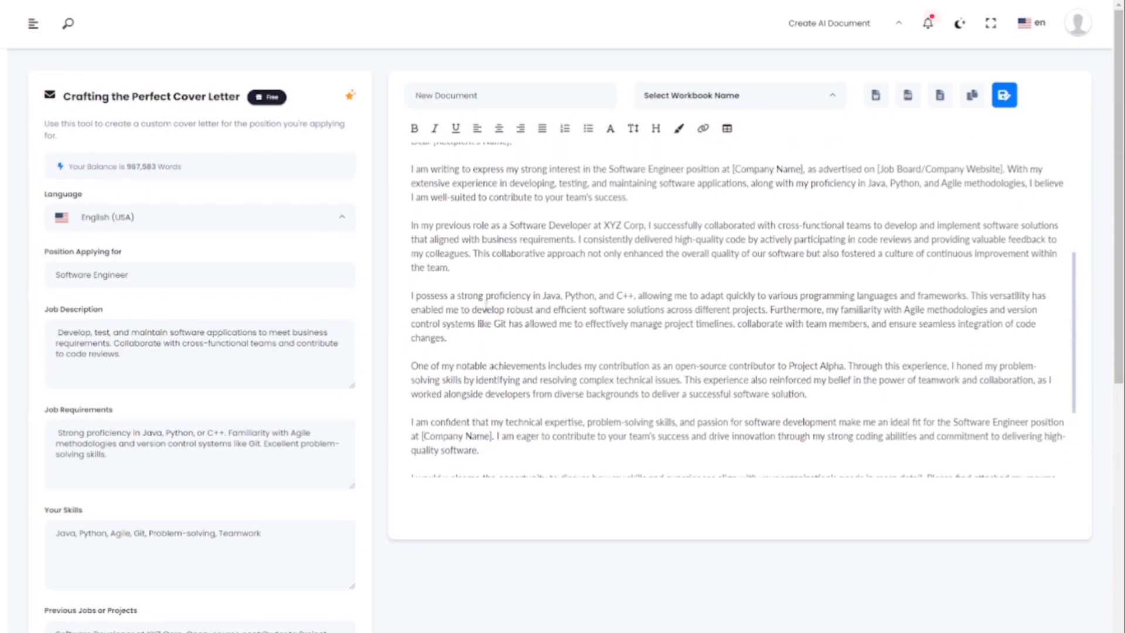
scroll(531, 258, up, 1)
click(545, 275)
scroll(608, 228, down, 1)
scroll(608, 228, down, 1)
scroll(570, 284, down, 1)
scroll(571, 283, down, 2)
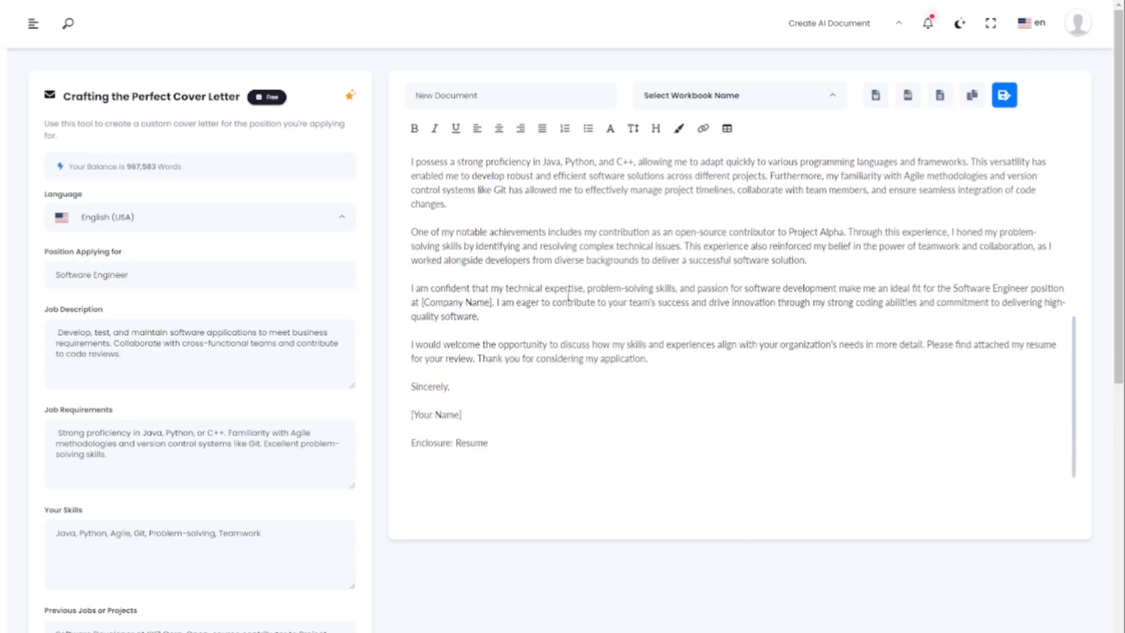
scroll(468, 374, up, 2)
scroll(468, 373, up, 3)
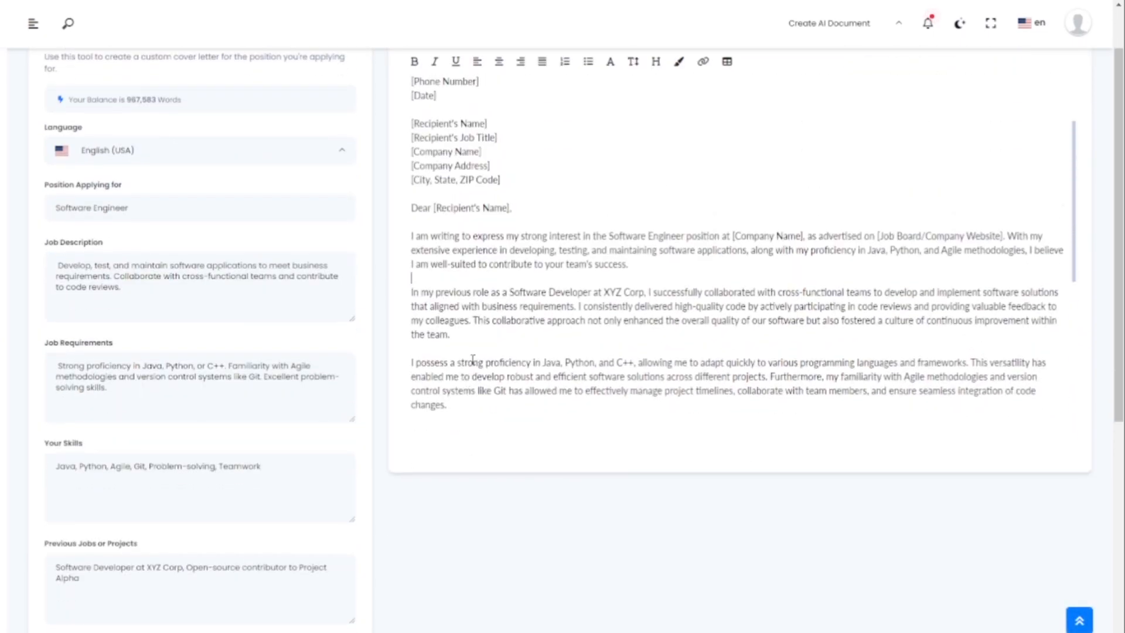
scroll(457, 305, up, 1)
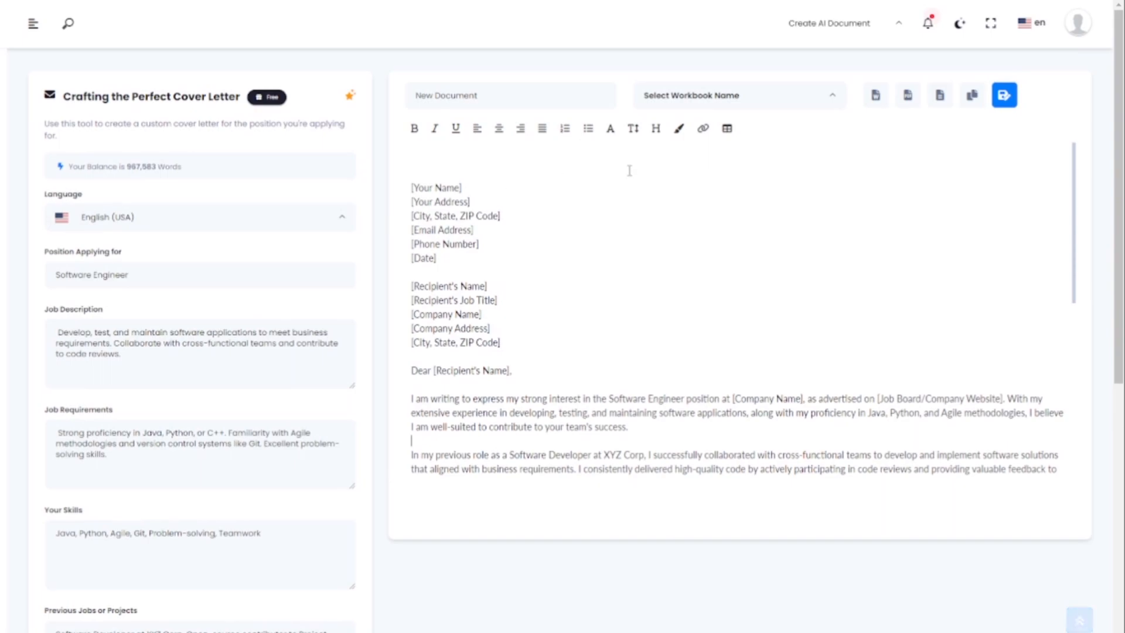